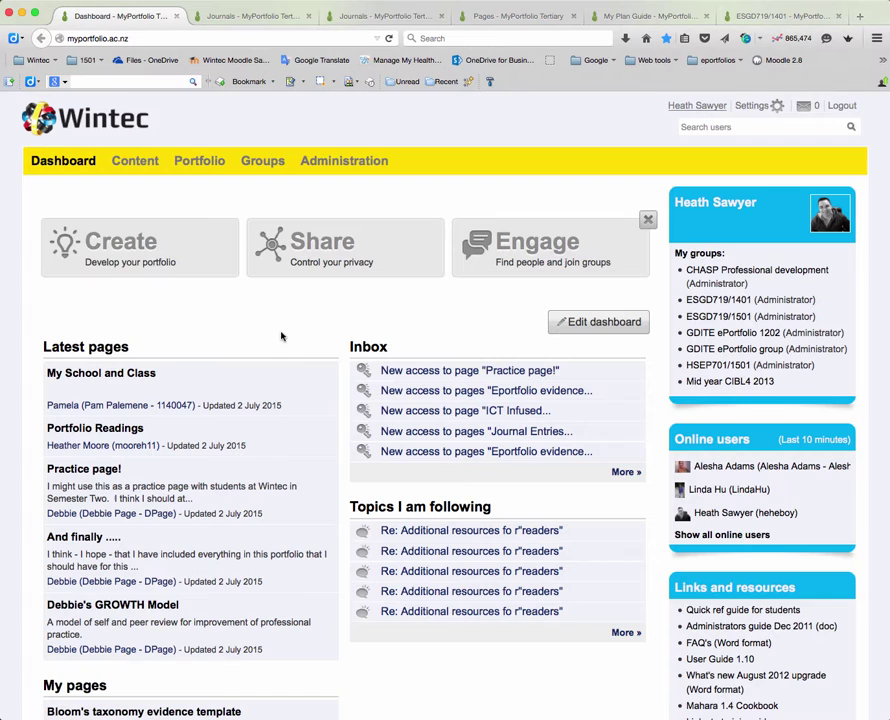
- Review the dashboard's Create, Share and Engage shortcuts and its Links and resources list
{"action": "mouse_move", "coordinate": [312, 246]}
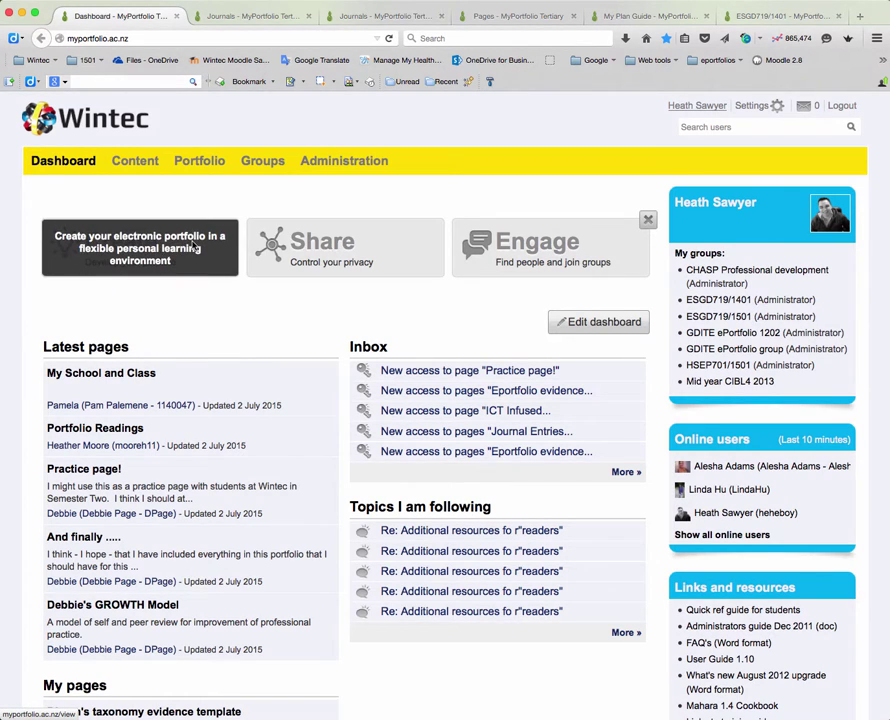
{"action": "mouse_move", "coordinate": [555, 256]}
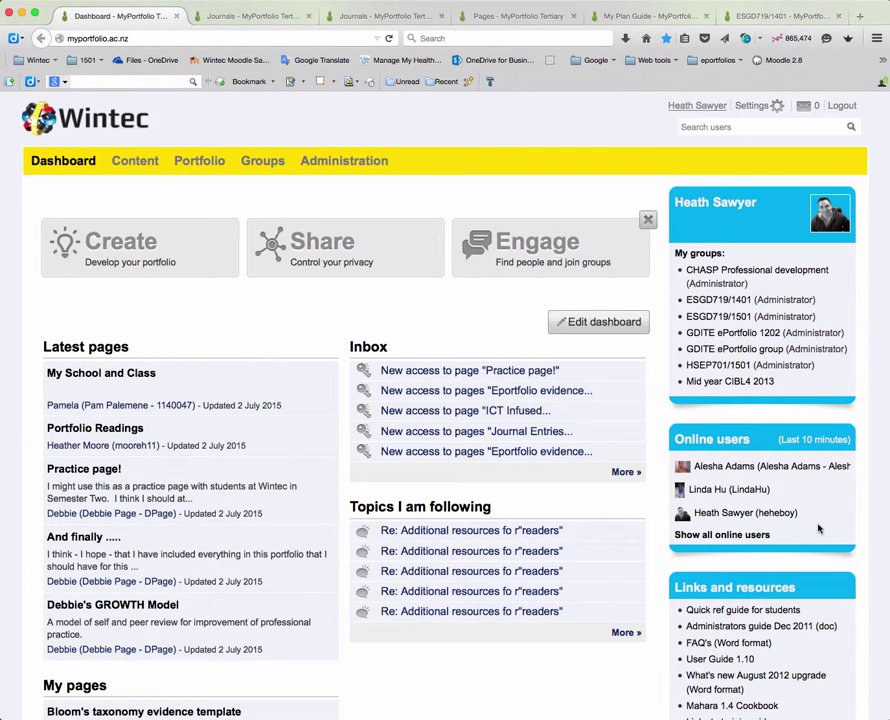
{"action": "scroll", "coordinate": [818, 527], "scroll_direction": "down", "scroll_amount": 3}
{"action": "scroll", "coordinate": [818, 527], "scroll_direction": "down", "scroll_amount": 1}
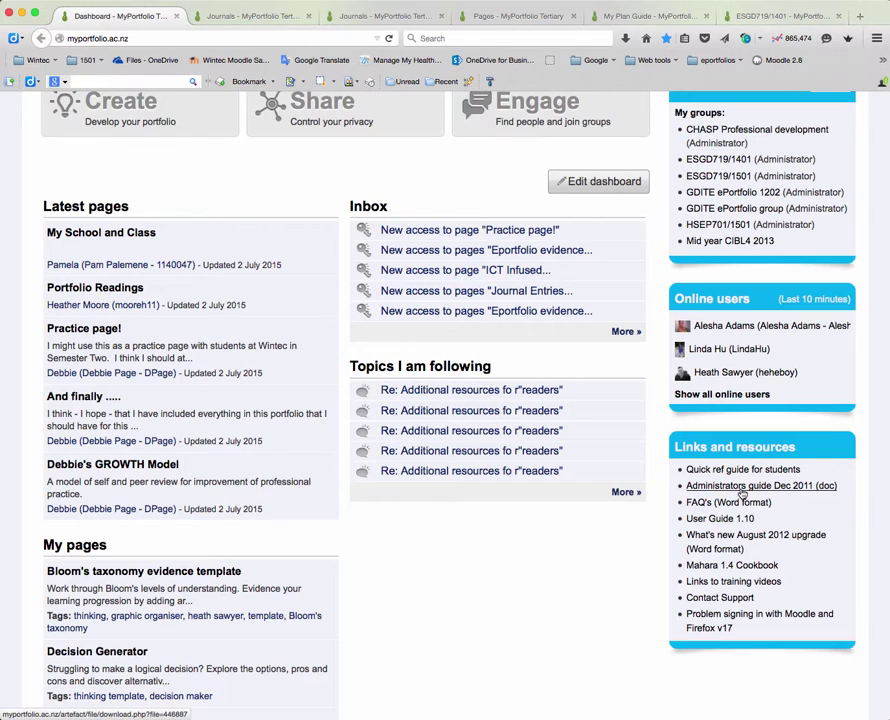
{"action": "scroll", "coordinate": [742, 490], "scroll_direction": "up", "scroll_amount": 3}
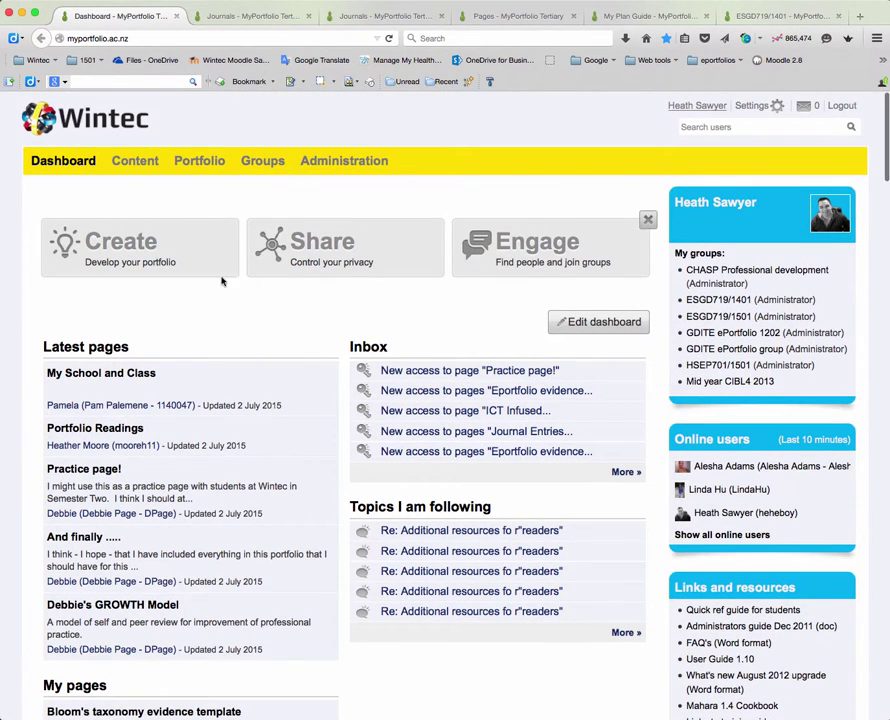
- Open the Files area of the portfolio content and look over its upload options and folder list
{"action": "mouse_move", "coordinate": [130, 159]}
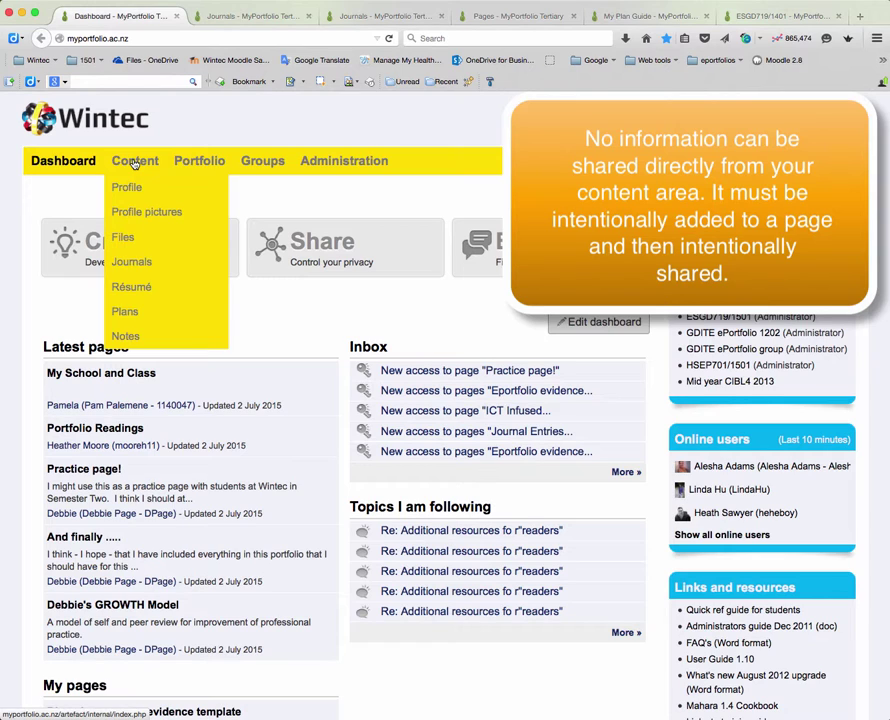
{"action": "left_click", "coordinate": [124, 238]}
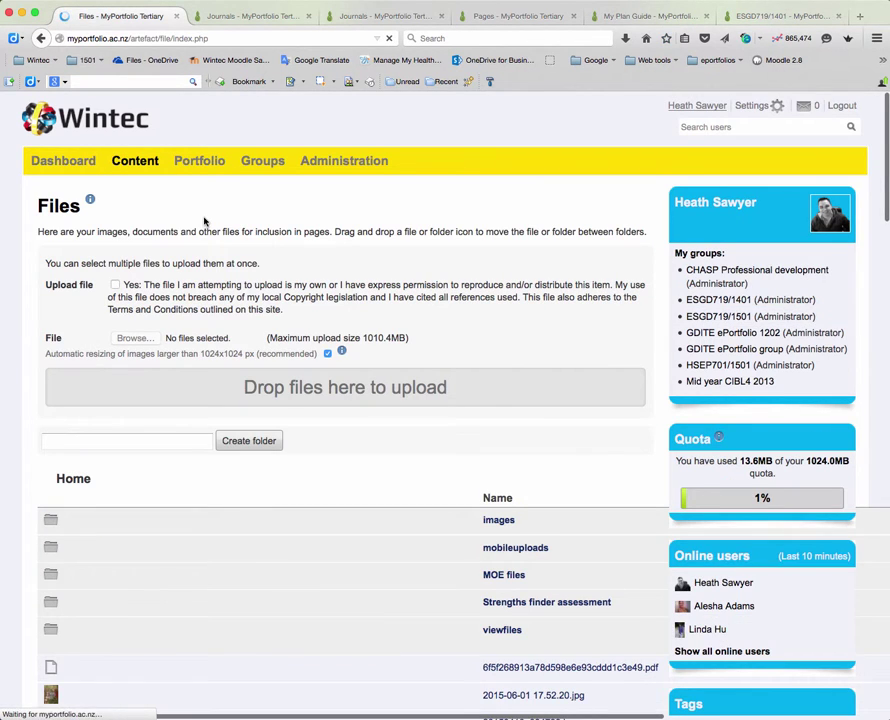
{"action": "scroll", "coordinate": [202, 220], "scroll_direction": "down", "scroll_amount": 2}
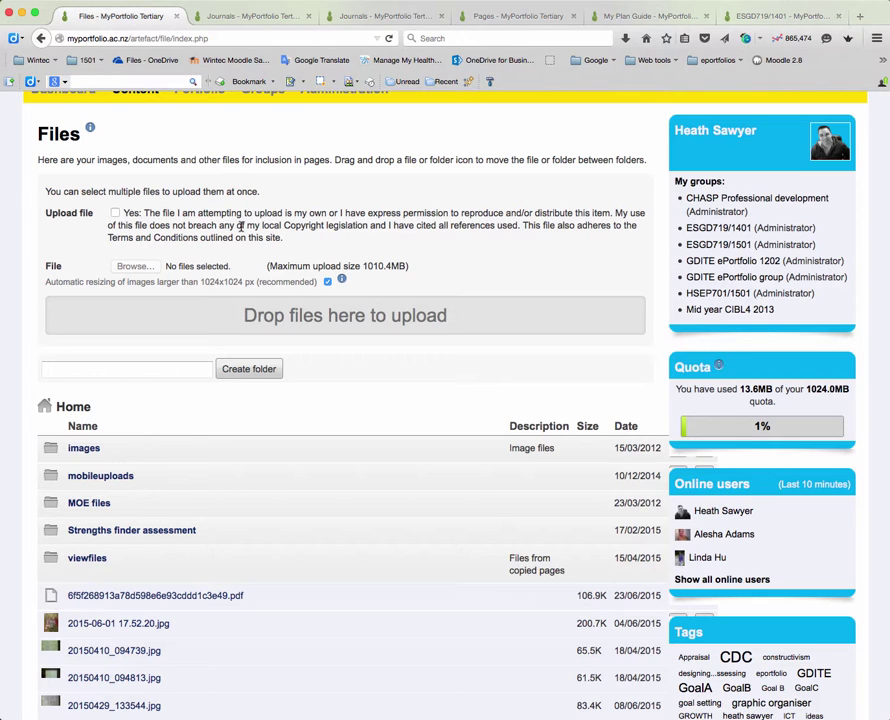
{"action": "scroll", "coordinate": [240, 226], "scroll_direction": "up", "scroll_amount": 2}
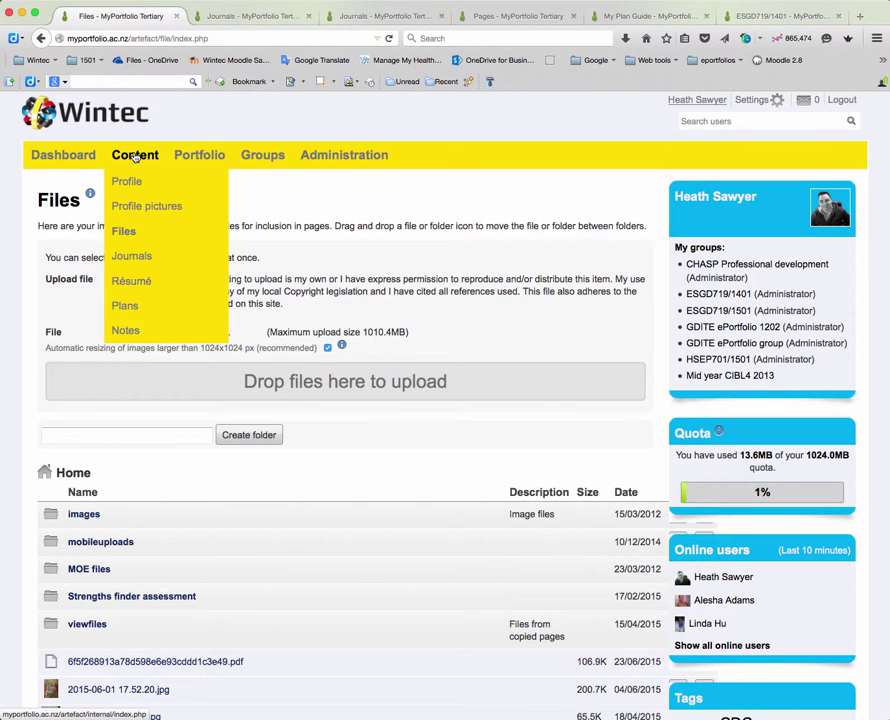
- Open the first personal journal in the Journals list and look through its entries, images, tags and attachments
{"action": "left_click", "coordinate": [254, 16]}
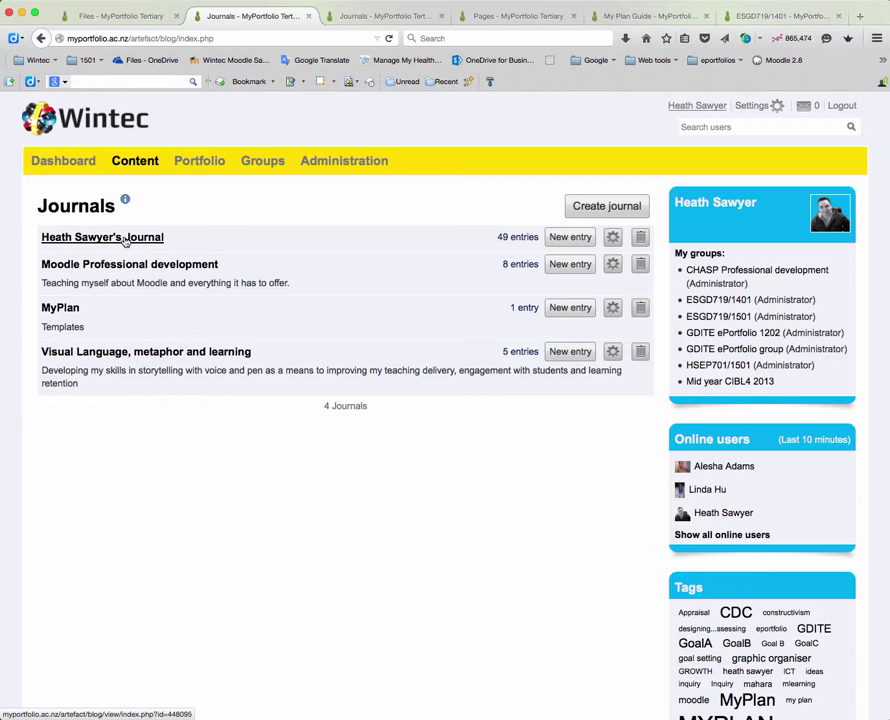
{"action": "left_click", "coordinate": [125, 238]}
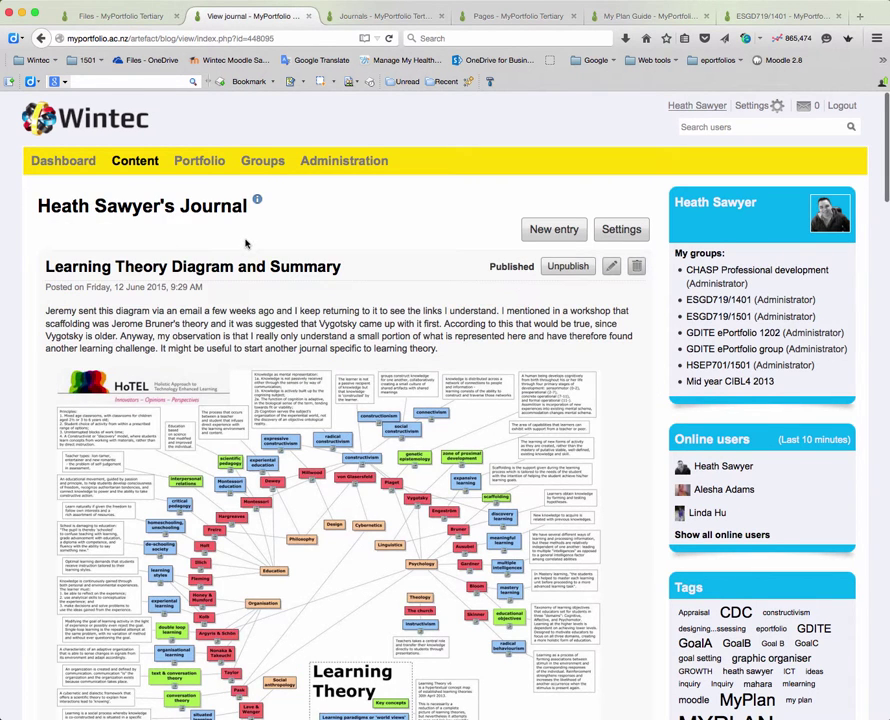
{"action": "scroll", "coordinate": [245, 243], "scroll_direction": "down", "scroll_amount": 1}
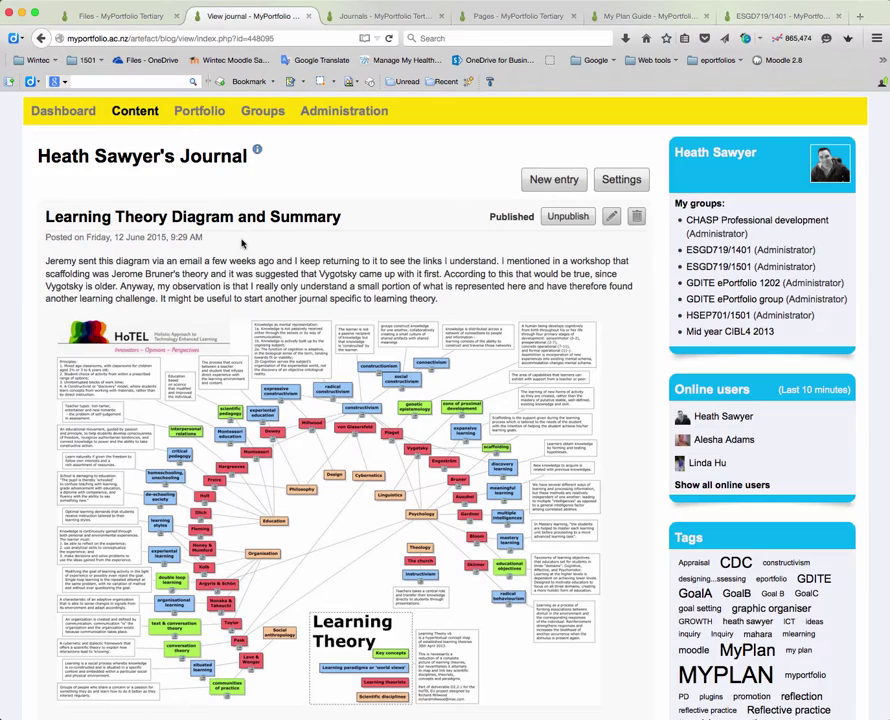
{"action": "scroll", "coordinate": [241, 243], "scroll_direction": "down", "scroll_amount": 2}
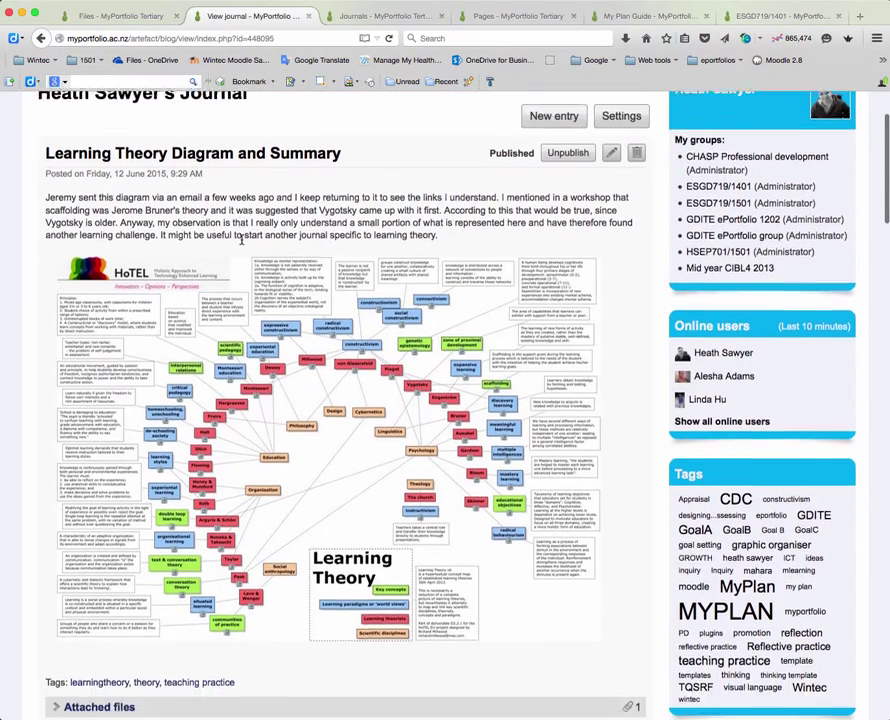
{"action": "scroll", "coordinate": [241, 243], "scroll_direction": "down", "scroll_amount": 4}
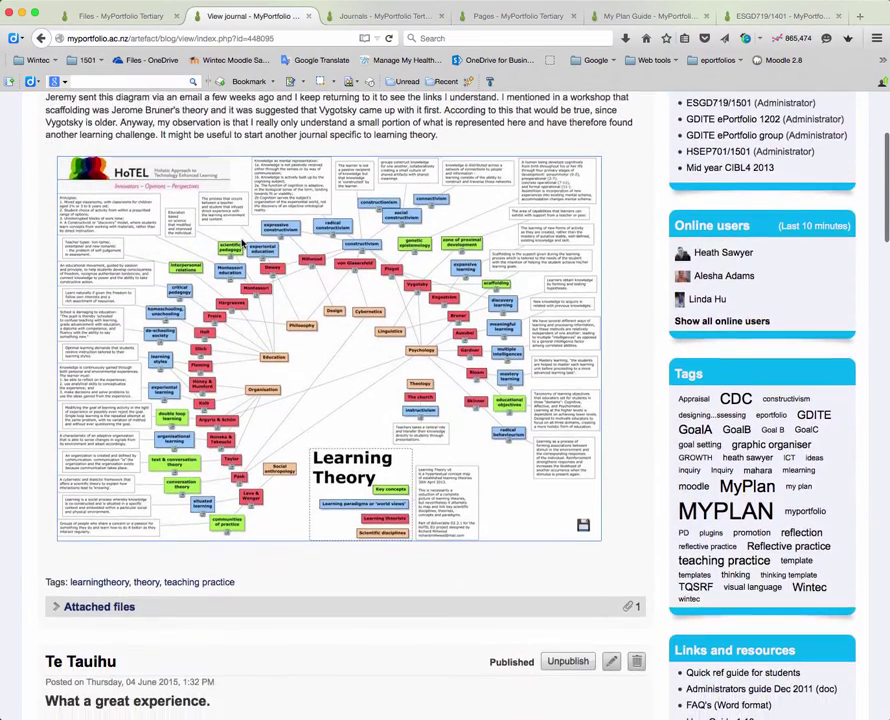
{"action": "scroll", "coordinate": [241, 243], "scroll_direction": "down", "scroll_amount": 2}
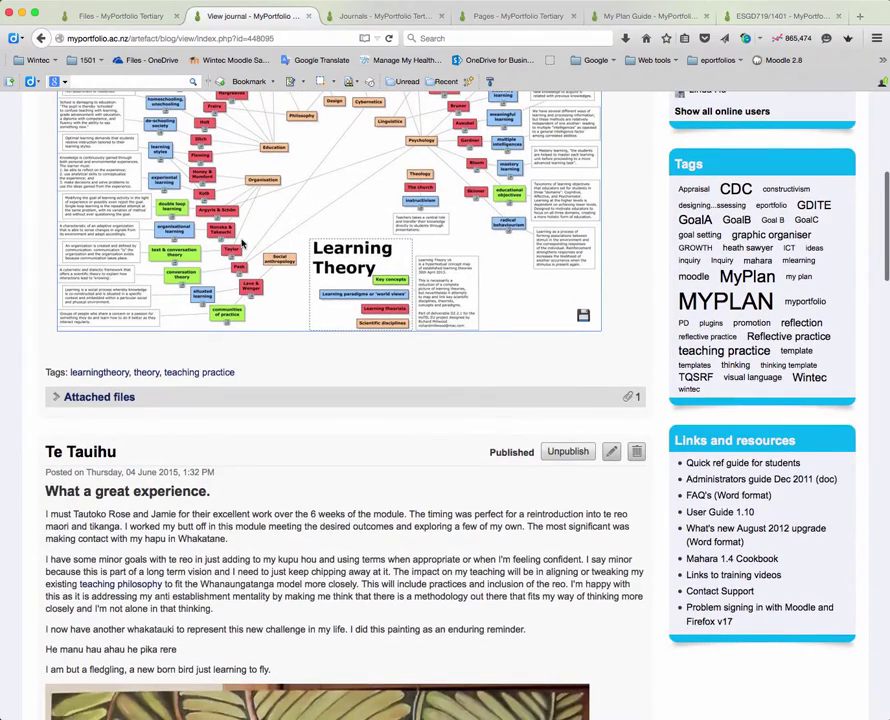
{"action": "scroll", "coordinate": [241, 243], "scroll_direction": "down", "scroll_amount": 5}
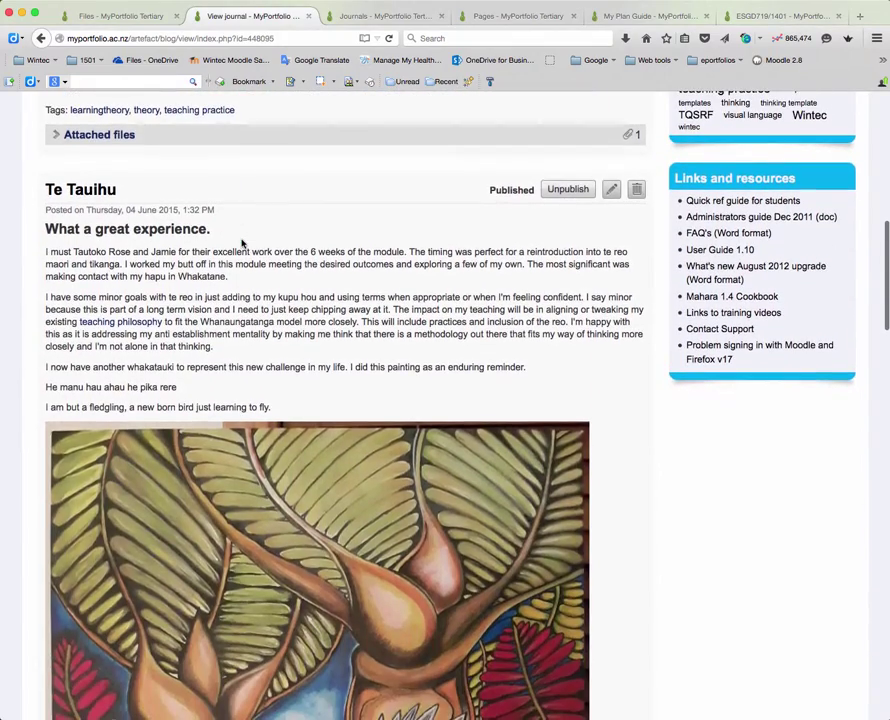
{"action": "scroll", "coordinate": [241, 243], "scroll_direction": "down", "scroll_amount": 1}
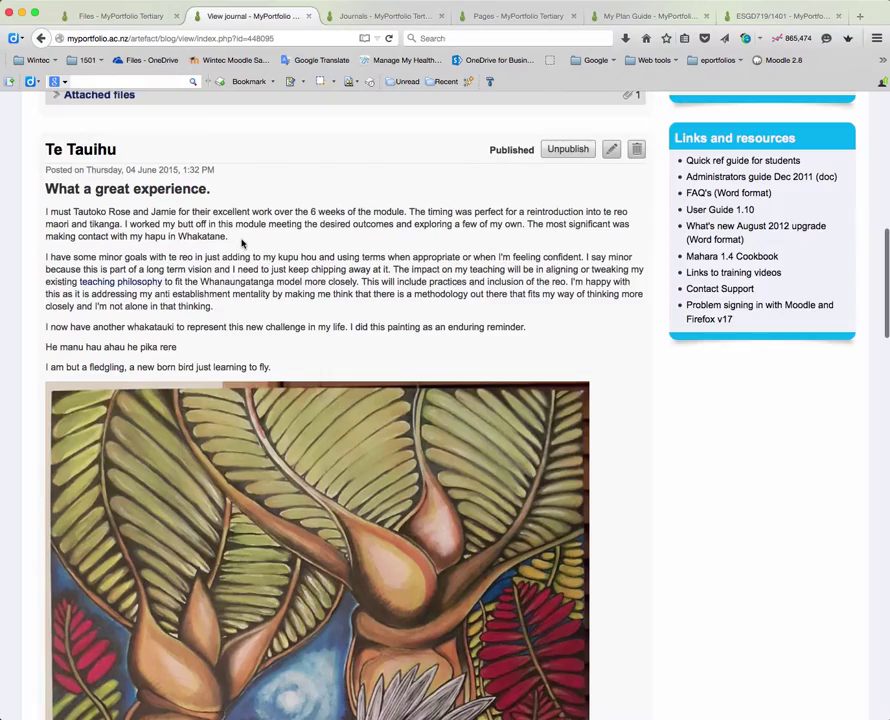
{"action": "scroll", "coordinate": [241, 243], "scroll_direction": "down", "scroll_amount": 2}
{"action": "scroll", "coordinate": [241, 243], "scroll_direction": "down", "scroll_amount": 3}
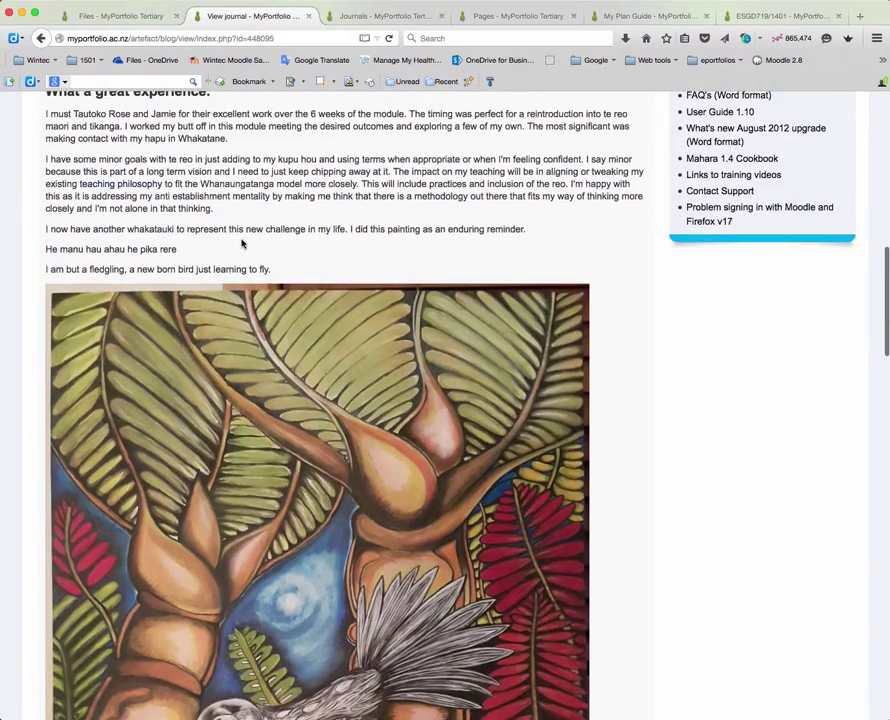
{"action": "scroll", "coordinate": [241, 243], "scroll_direction": "down", "scroll_amount": 12}
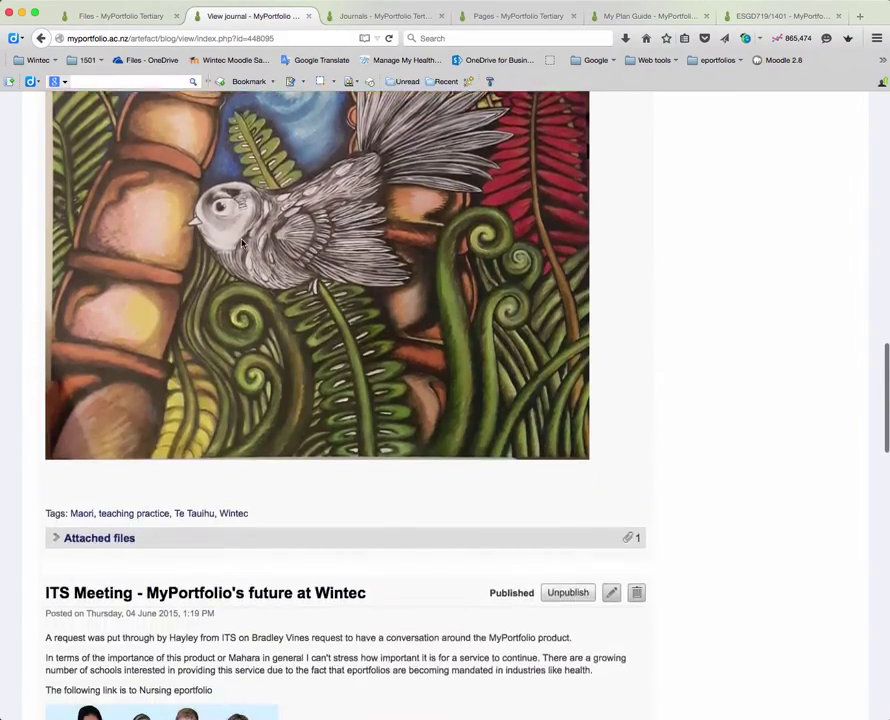
{"action": "scroll", "coordinate": [241, 243], "scroll_direction": "down", "scroll_amount": 2}
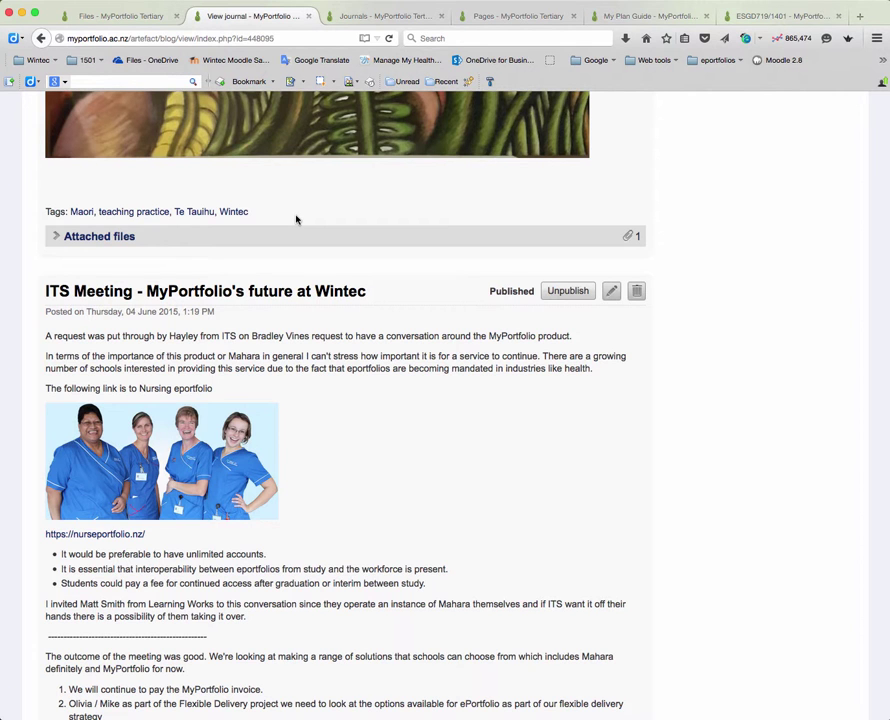
{"action": "scroll", "coordinate": [311, 291], "scroll_direction": "down", "scroll_amount": 8}
{"action": "scroll", "coordinate": [311, 291], "scroll_direction": "down", "scroll_amount": 4}
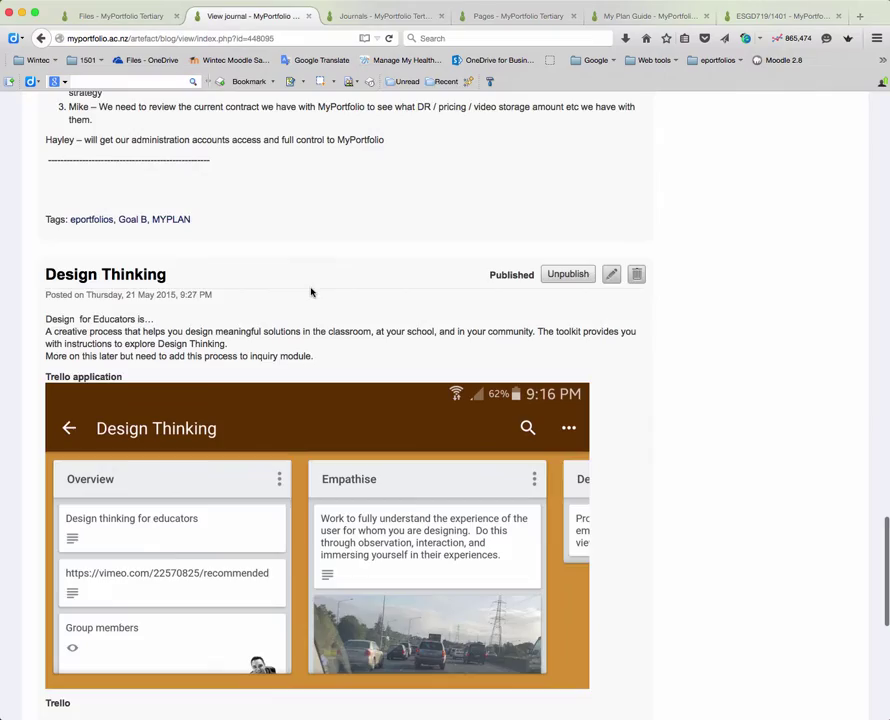
{"action": "scroll", "coordinate": [312, 290], "scroll_direction": "up", "scroll_amount": 18}
{"action": "scroll", "coordinate": [311, 289], "scroll_direction": "up", "scroll_amount": 20}
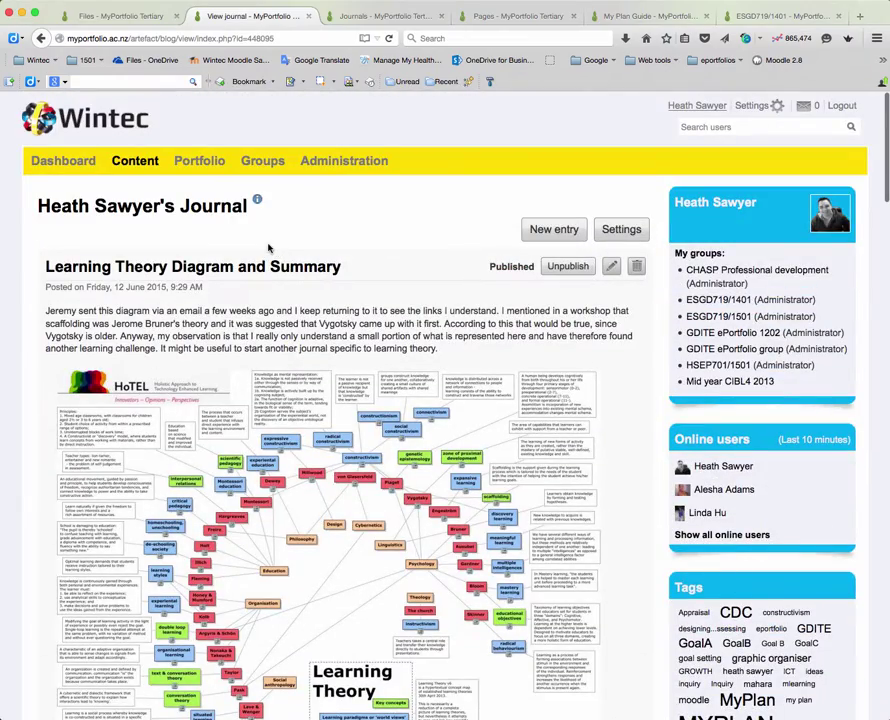
- View the portfolio's Pages list and look through the pages and templates it contains
{"action": "left_click", "coordinate": [490, 19]}
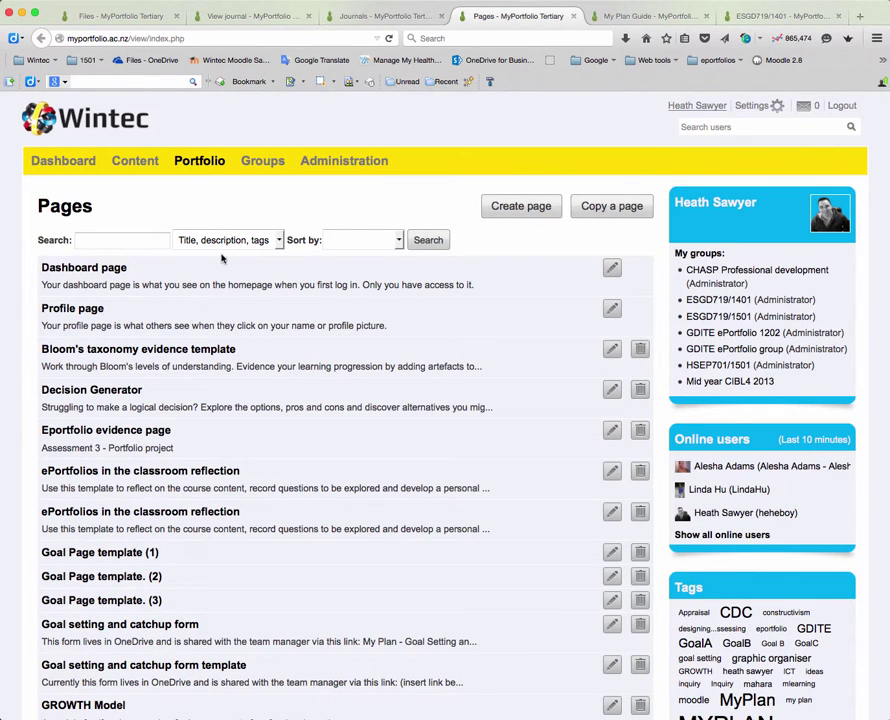
{"action": "mouse_move", "coordinate": [199, 166]}
{"action": "scroll", "coordinate": [188, 532], "scroll_direction": "down", "scroll_amount": 3}
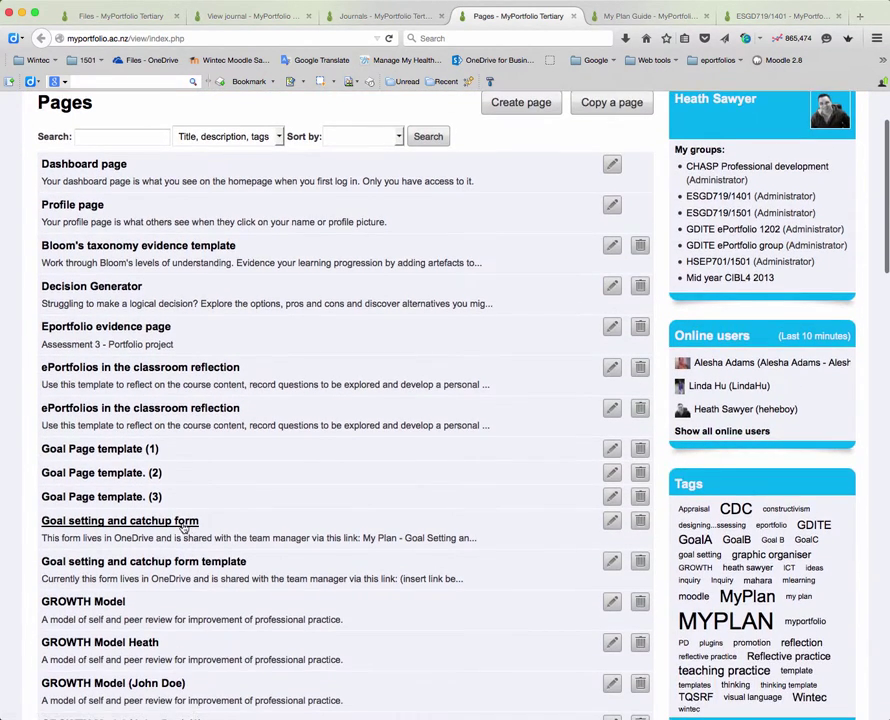
{"action": "scroll", "coordinate": [183, 528], "scroll_direction": "up", "scroll_amount": 3}
{"action": "left_click", "coordinate": [95, 240]}
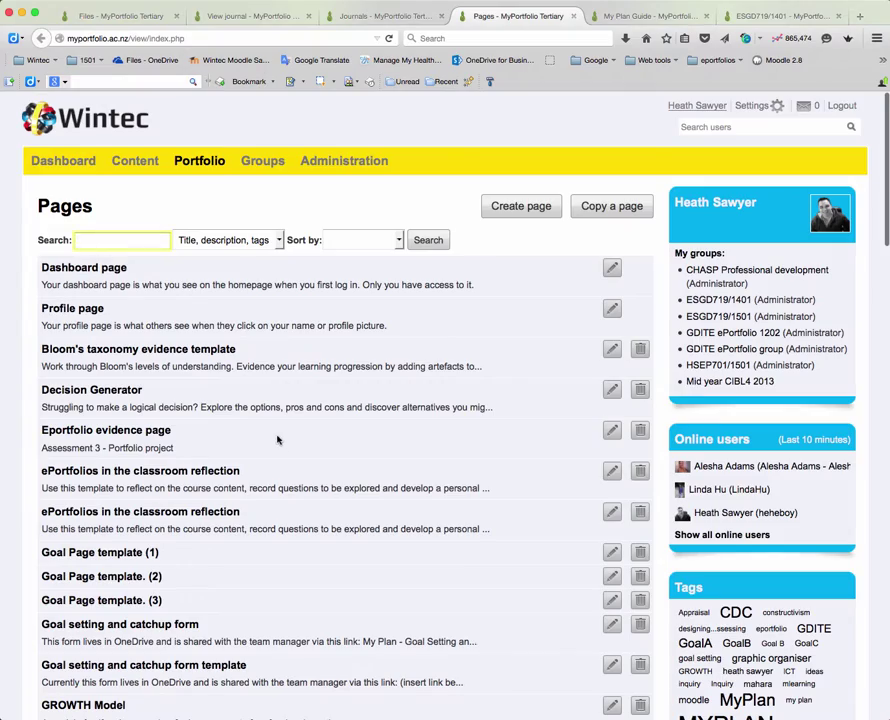
{"action": "scroll", "coordinate": [278, 435], "scroll_direction": "down", "scroll_amount": 10}
{"action": "scroll", "coordinate": [278, 432], "scroll_direction": "up", "scroll_amount": 10}
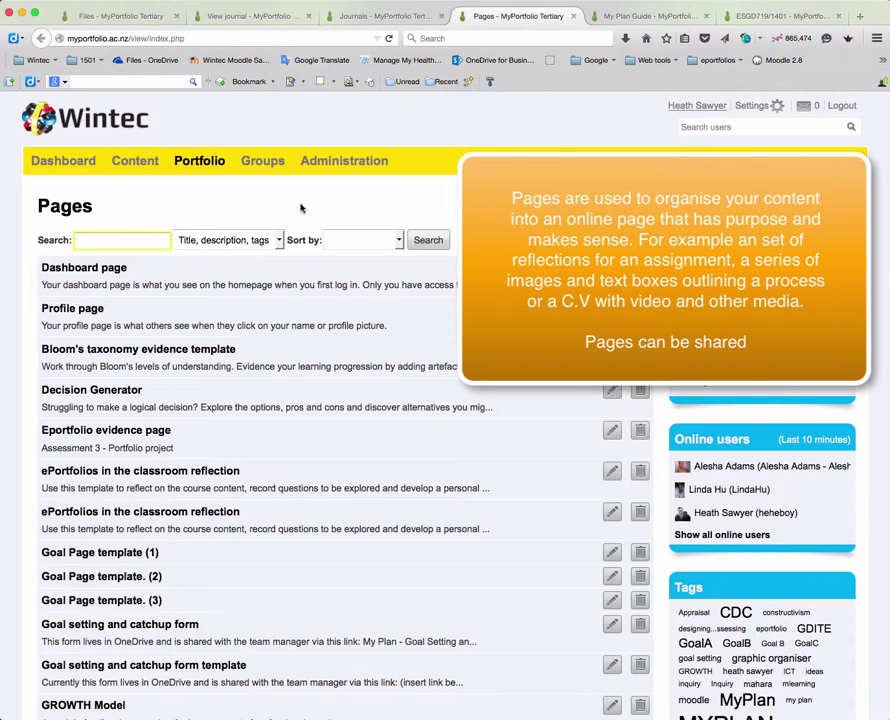
- View Goal Page template (1) and Goal Page template. (2) in the MyPlan collection template
{"action": "left_click", "coordinate": [614, 20]}
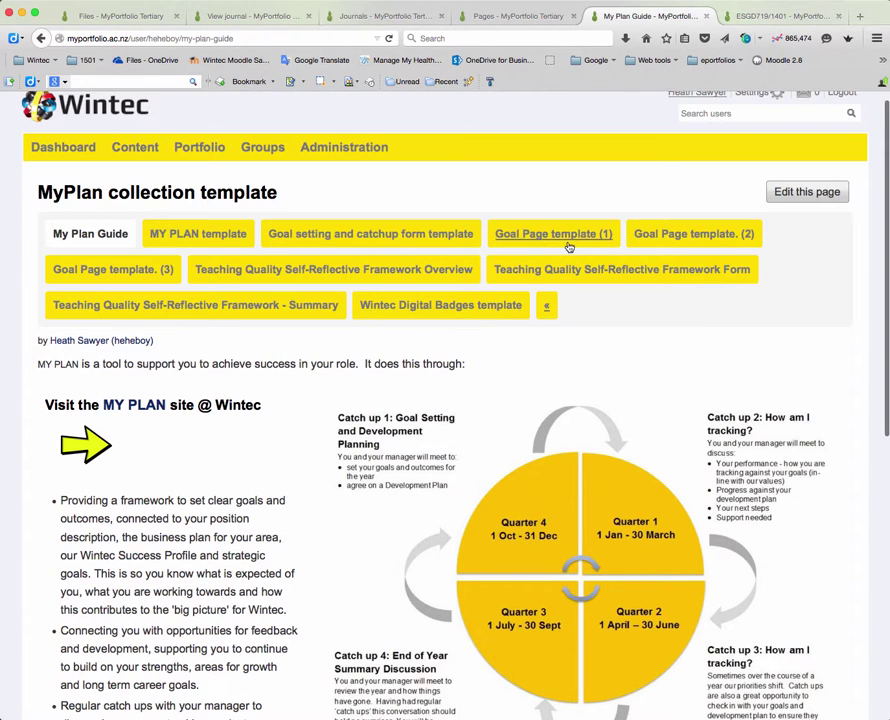
{"action": "left_click", "coordinate": [537, 234]}
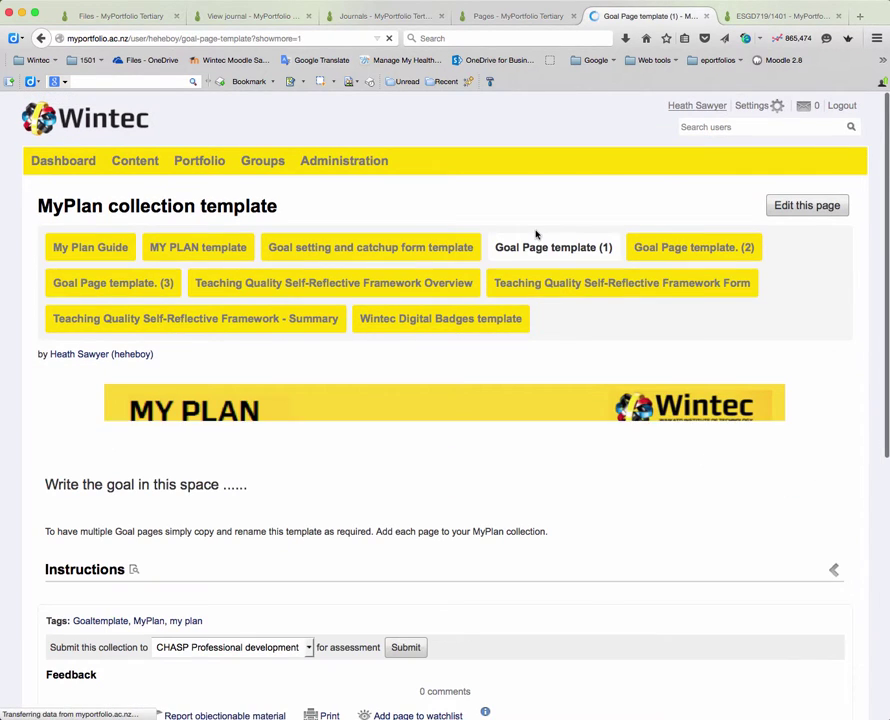
{"action": "scroll", "coordinate": [524, 355], "scroll_direction": "down", "scroll_amount": 1}
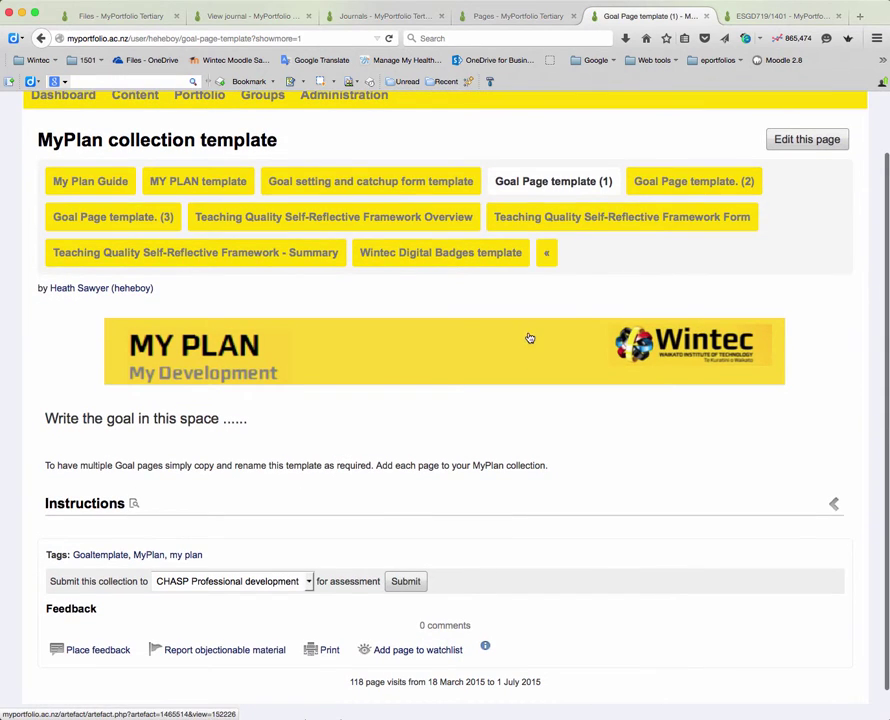
{"action": "left_click", "coordinate": [661, 183]}
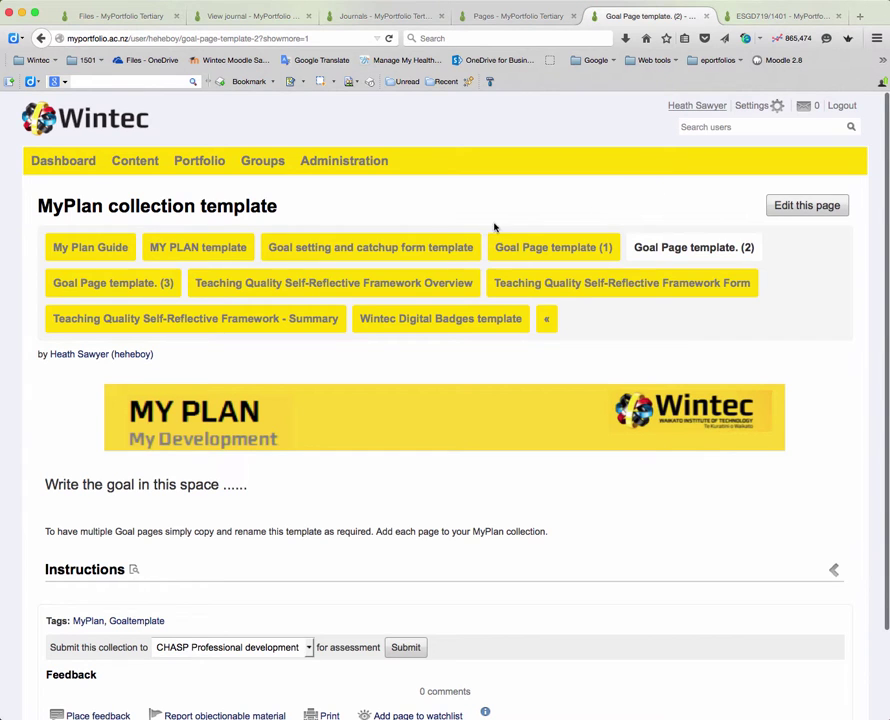
{"action": "scroll", "coordinate": [340, 282], "scroll_direction": "down", "scroll_amount": 1}
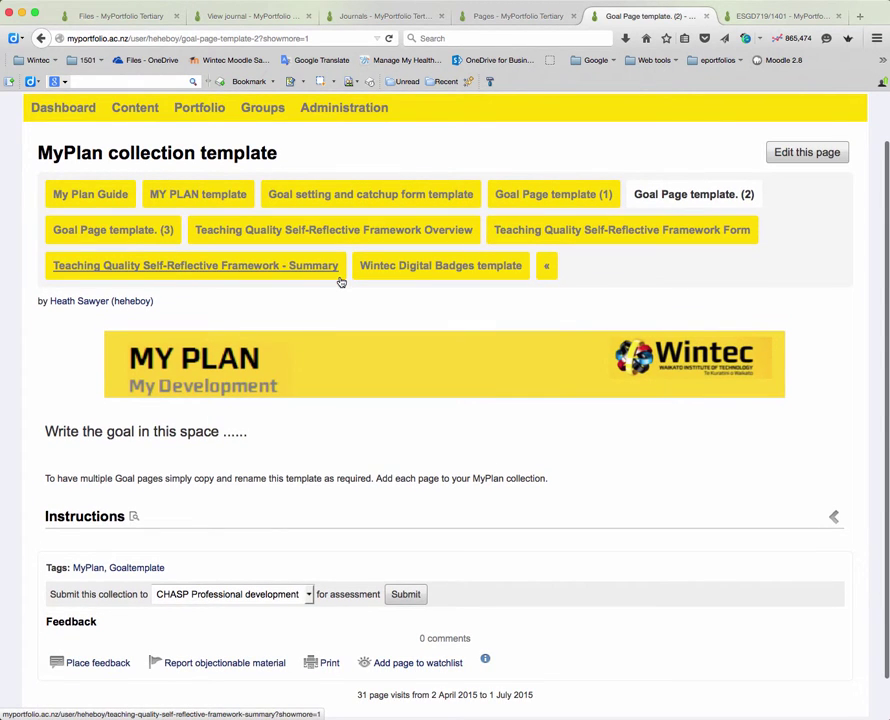
- Open the Teaching Quality Self-Reflective Framework Overview page of the collection and look through it
{"action": "left_click", "coordinate": [298, 232]}
{"action": "scroll", "coordinate": [320, 318], "scroll_direction": "down", "scroll_amount": 5}
{"action": "scroll", "coordinate": [330, 316], "scroll_direction": "up", "scroll_amount": 5}
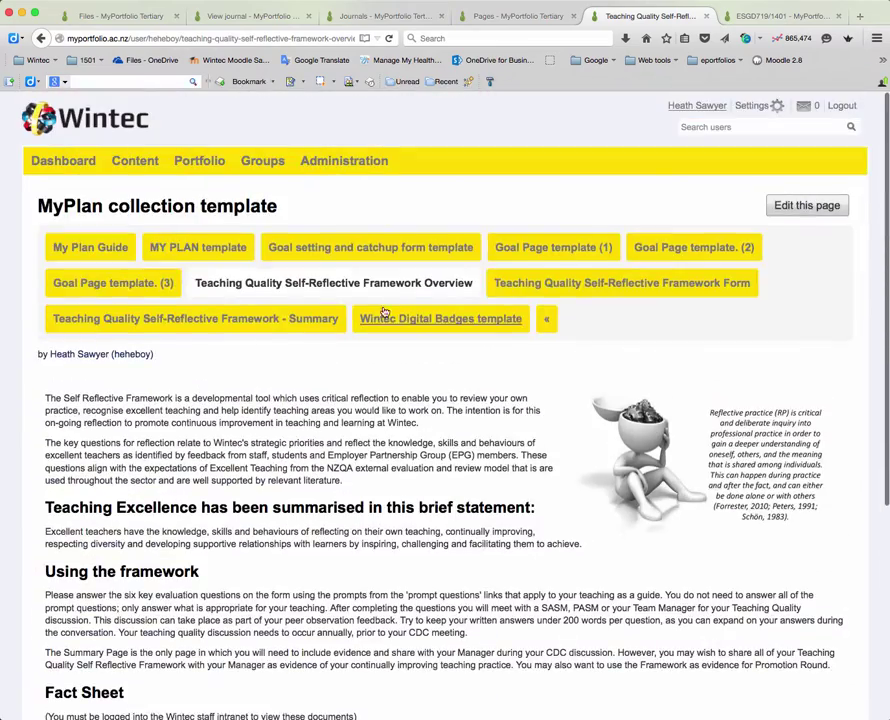
- Open the Teaching Quality Self-Reflective Framework Form, look through its questions, and expand and collapse the Prompt questions block
{"action": "left_click", "coordinate": [527, 285]}
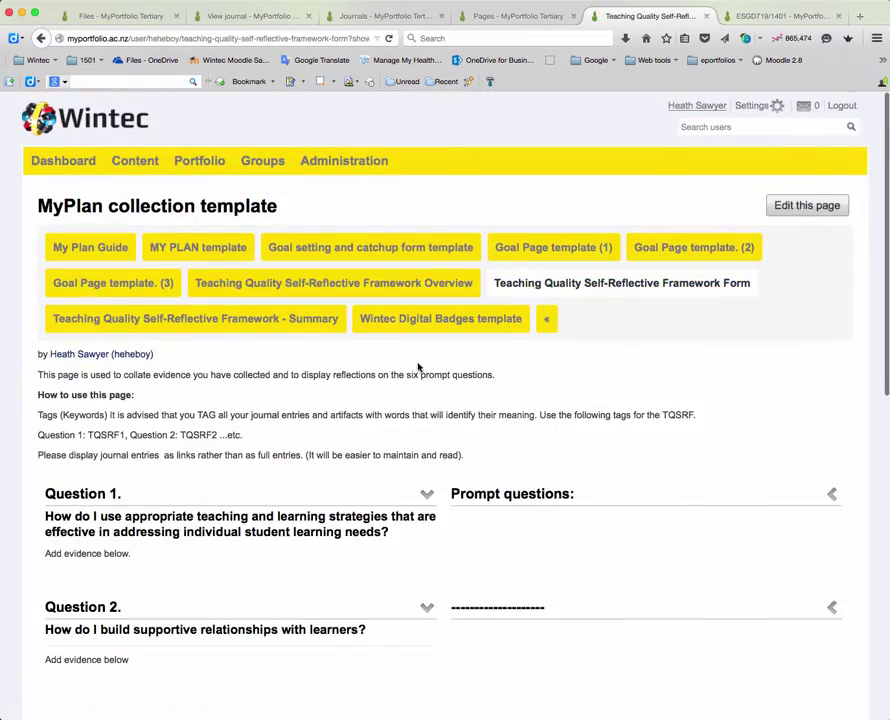
{"action": "scroll", "coordinate": [415, 365], "scroll_direction": "down", "scroll_amount": 5}
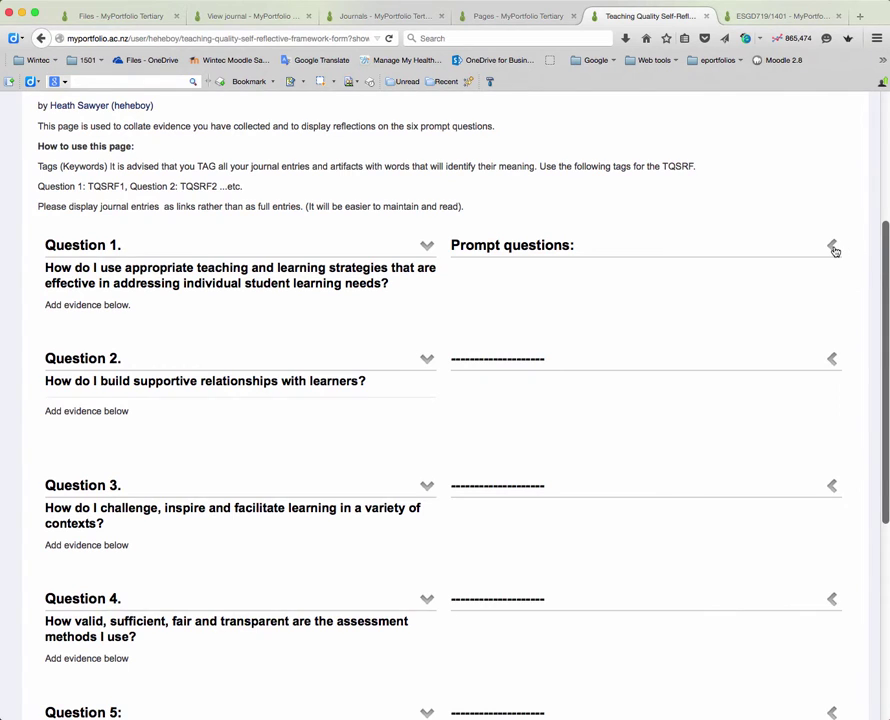
{"action": "left_click", "coordinate": [832, 247]}
{"action": "left_click", "coordinate": [832, 247]}
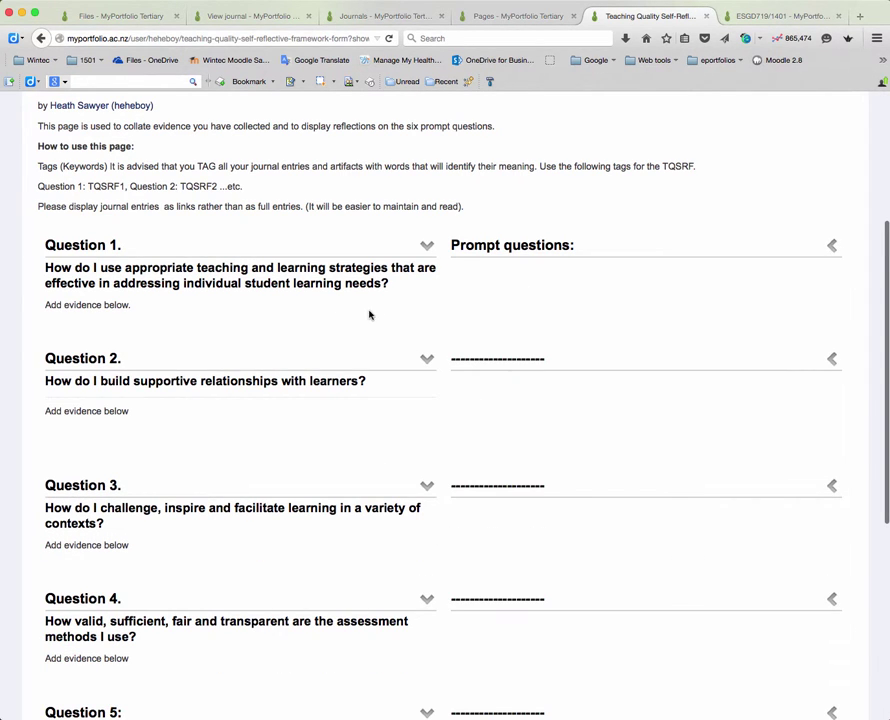
{"action": "scroll", "coordinate": [370, 316], "scroll_direction": "up", "scroll_amount": 4}
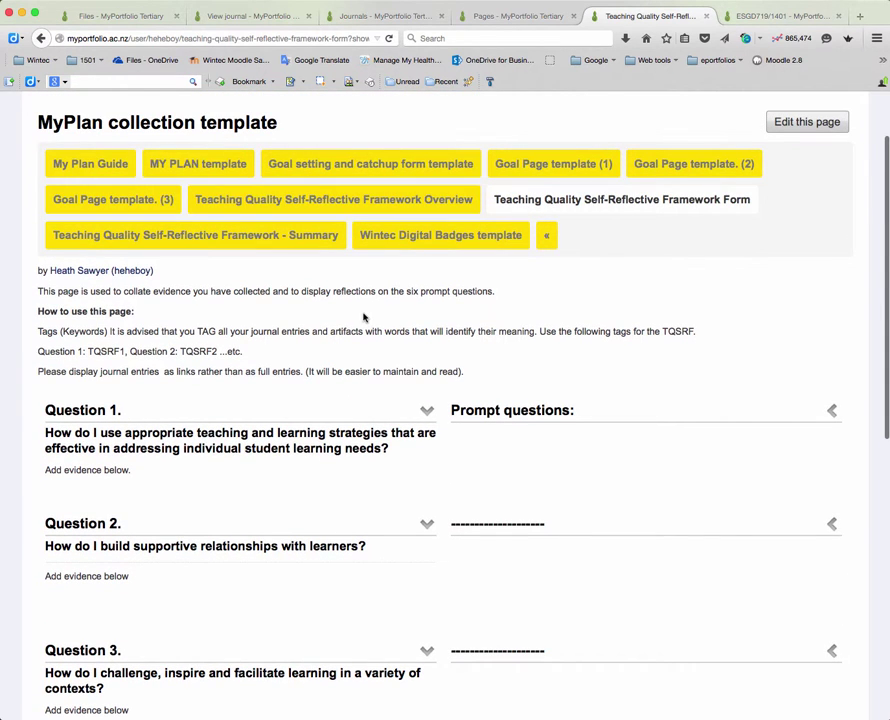
- Open the form page's content editor and inspect the Question 1 block's settings and the available Media block types
{"action": "left_click", "coordinate": [788, 121]}
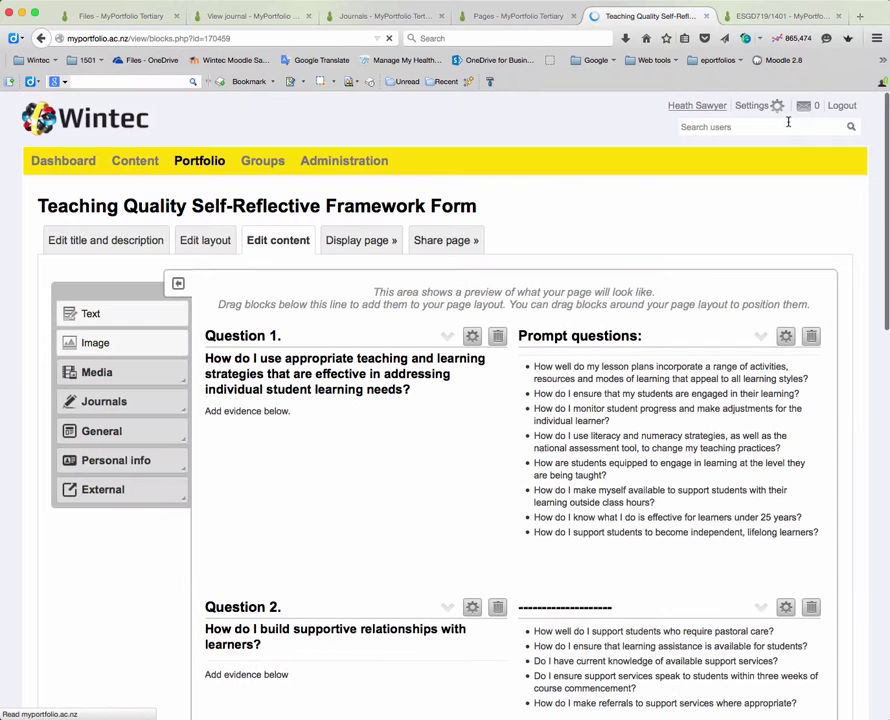
{"action": "scroll", "coordinate": [560, 230], "scroll_direction": "down", "scroll_amount": 3}
{"action": "left_click", "coordinate": [472, 208]}
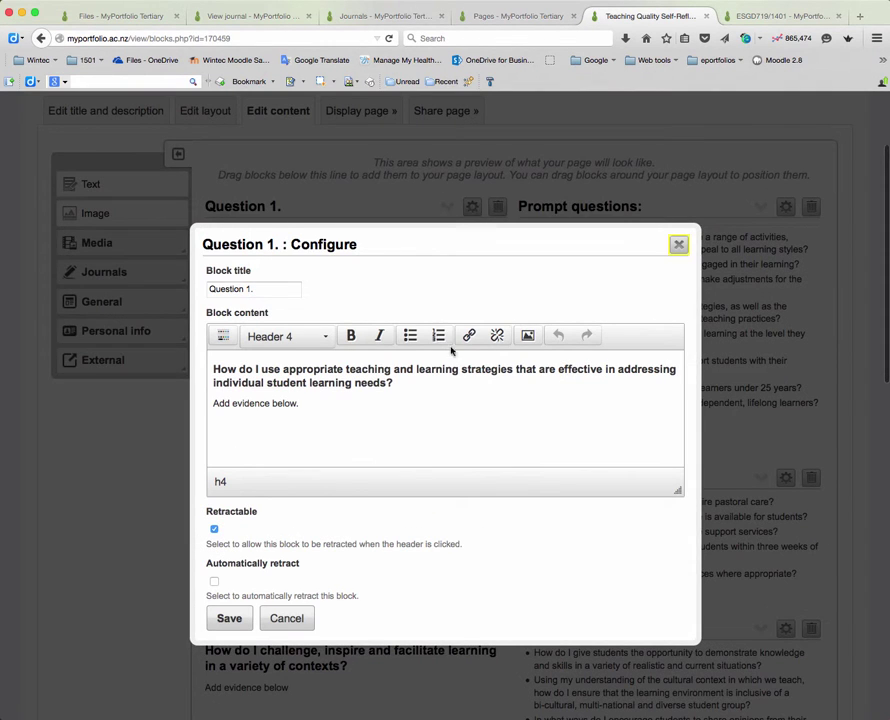
{"action": "left_click", "coordinate": [266, 457]}
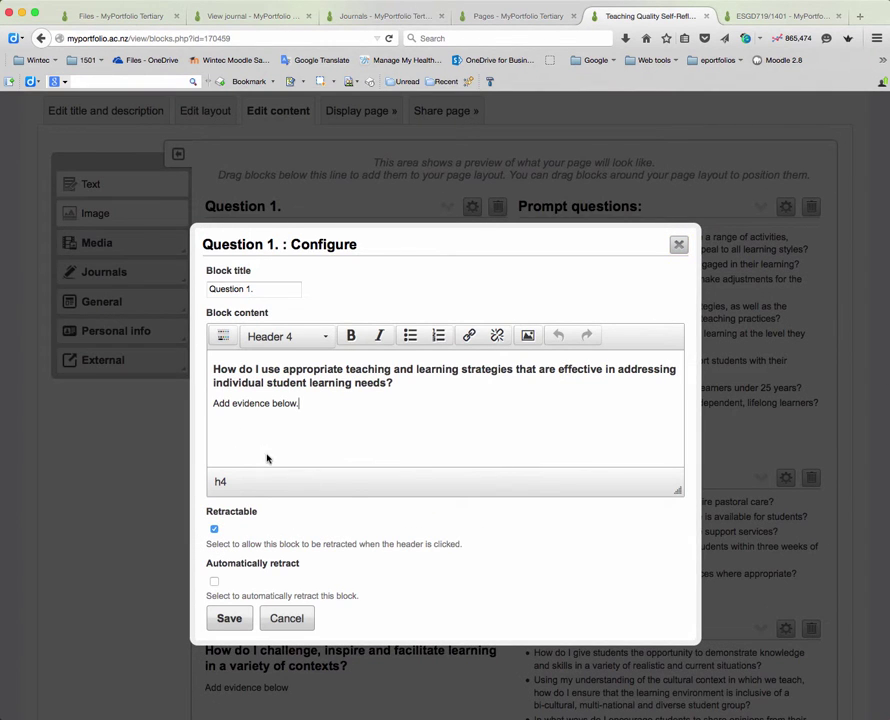
{"action": "left_click", "coordinate": [679, 244]}
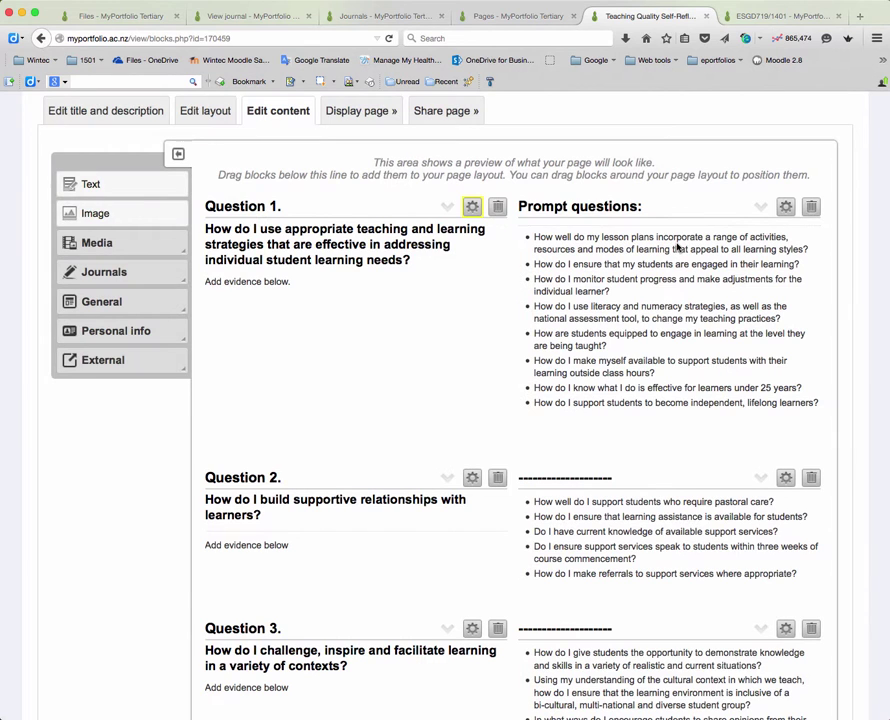
{"action": "left_click", "coordinate": [102, 245]}
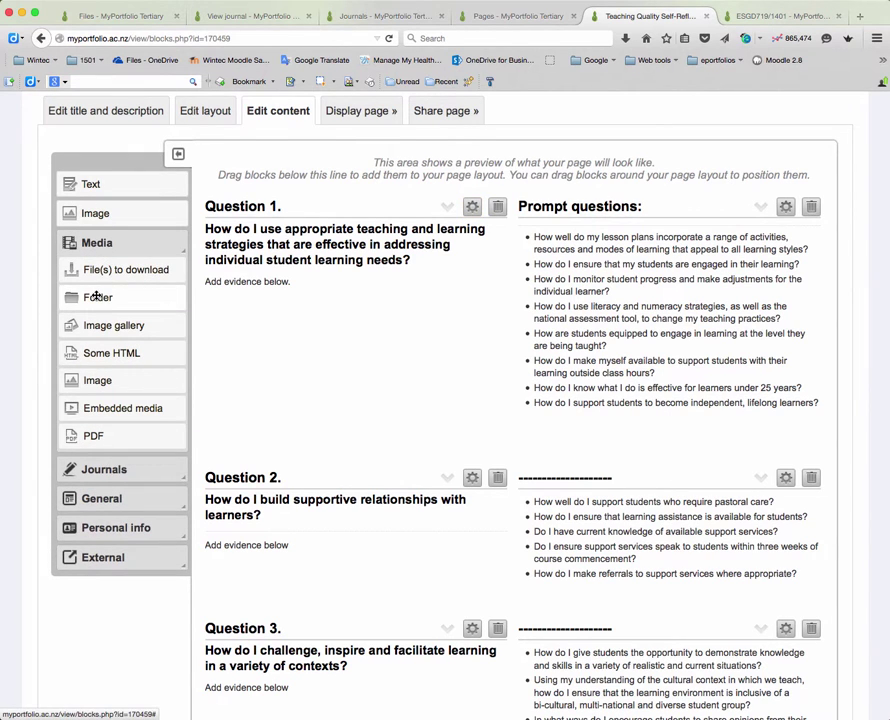
{"action": "left_click_drag", "start_coordinate": [95, 296], "coordinate": [74, 292]}
- Switch to the ESGD719/1401 group and look through its About page and member list
{"action": "left_click", "coordinate": [768, 17]}
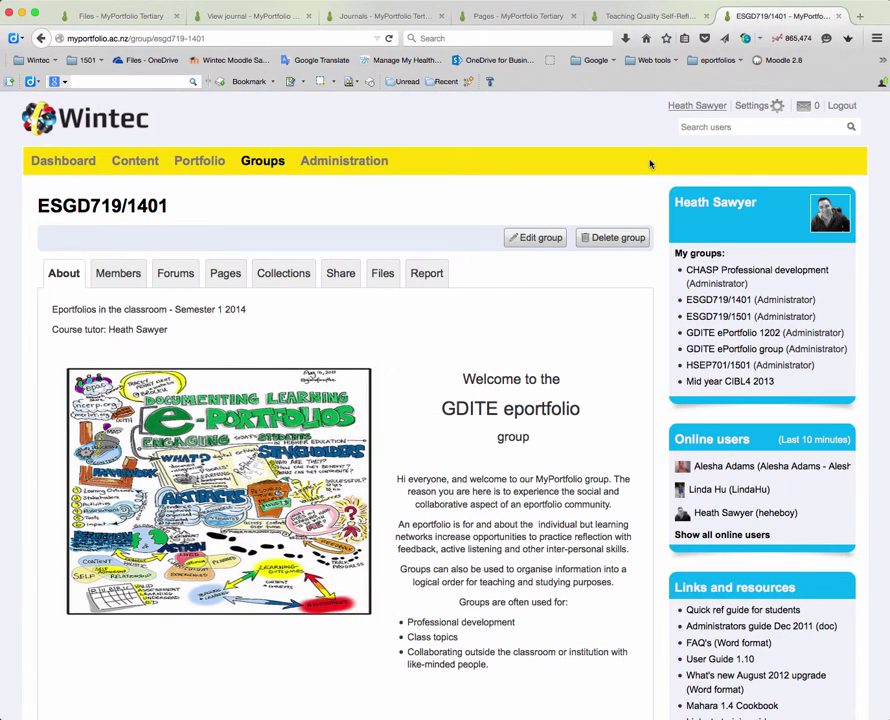
{"action": "mouse_move", "coordinate": [263, 163]}
{"action": "scroll", "coordinate": [510, 338], "scroll_direction": "down", "scroll_amount": 3}
{"action": "left_click", "coordinate": [123, 170]}
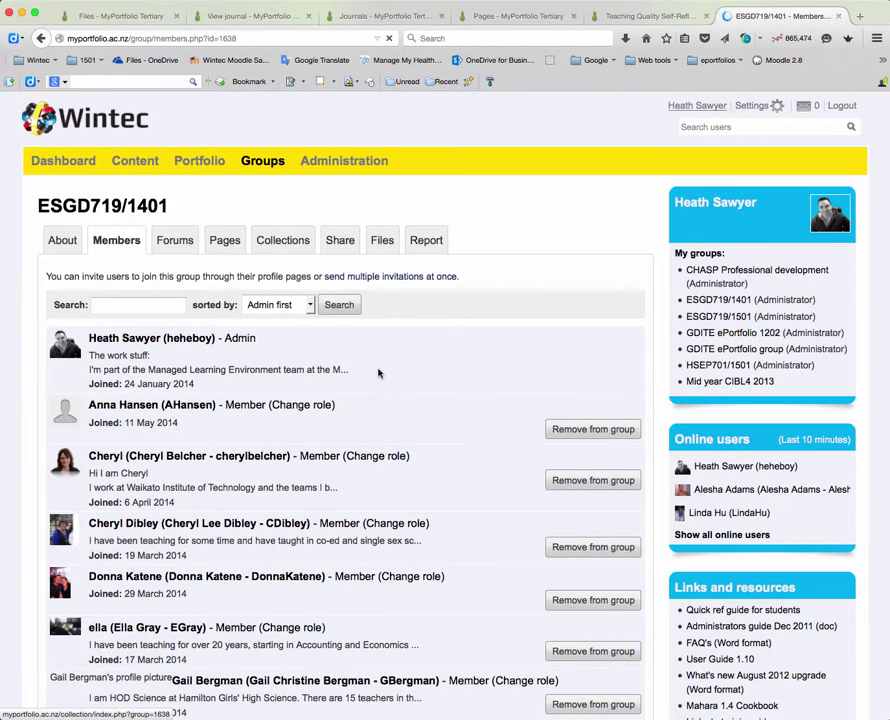
{"action": "scroll", "coordinate": [376, 370], "scroll_direction": "down", "scroll_amount": 2}
{"action": "scroll", "coordinate": [377, 369], "scroll_direction": "up", "scroll_amount": 2}
- View the topics in the group's Communities of online practice forum and open the Collaborative Group Page from its group pages
{"action": "left_click", "coordinate": [176, 242]}
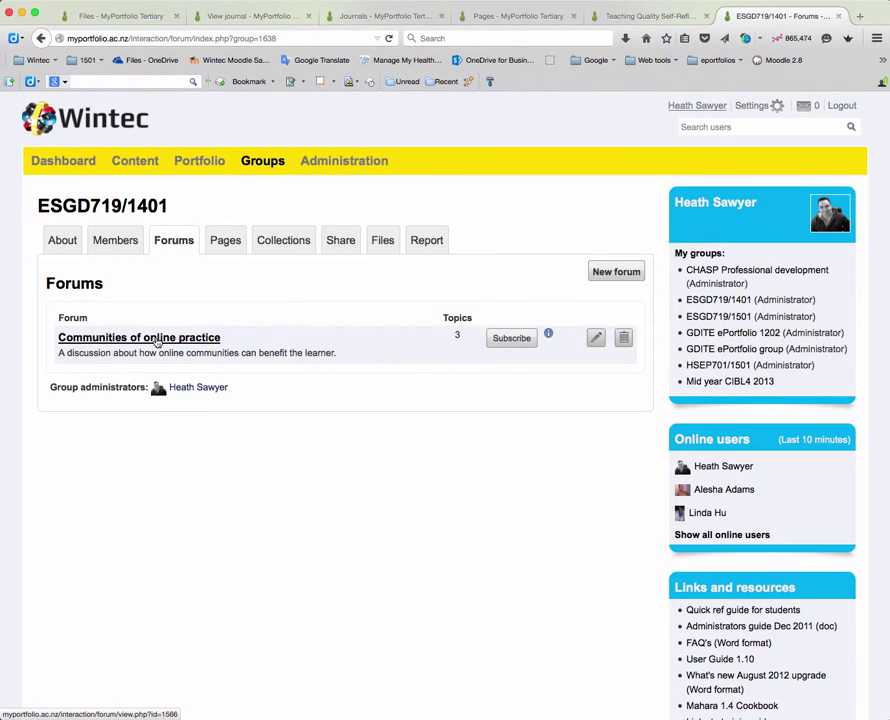
{"action": "left_click", "coordinate": [165, 335]}
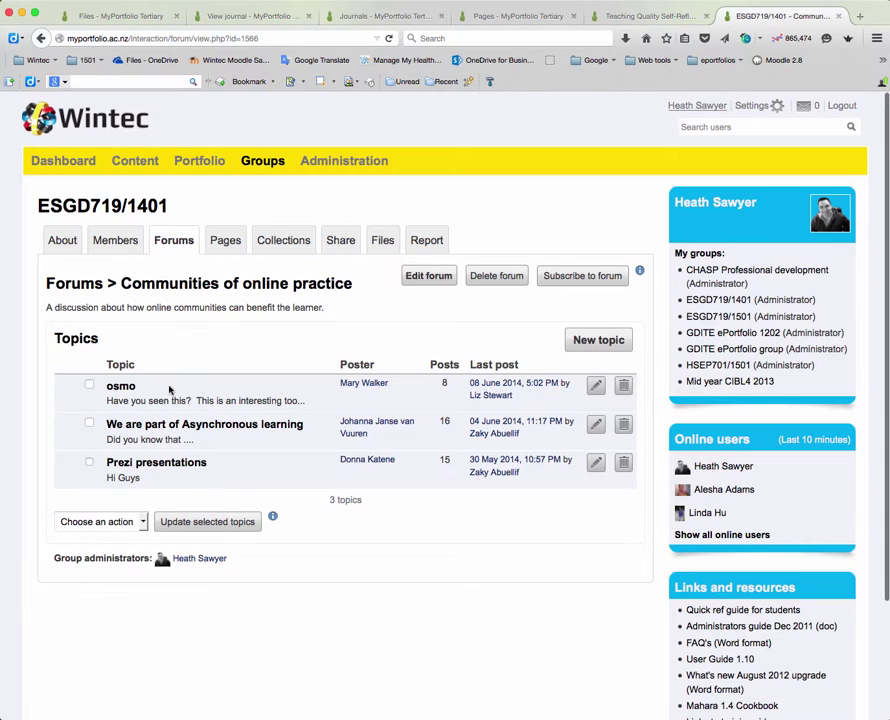
{"action": "left_click", "coordinate": [226, 242]}
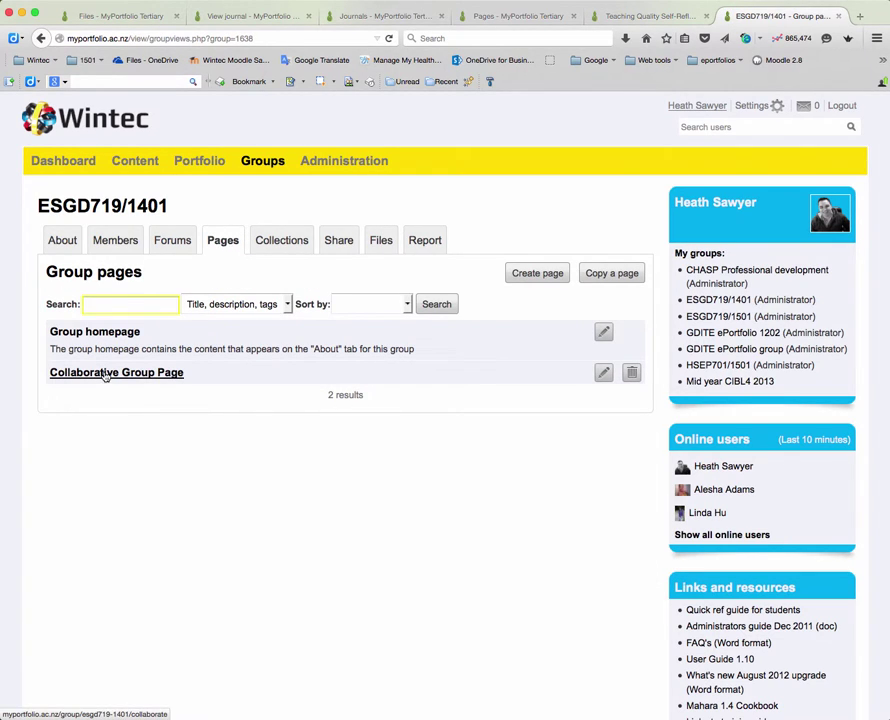
{"action": "left_click", "coordinate": [104, 374]}
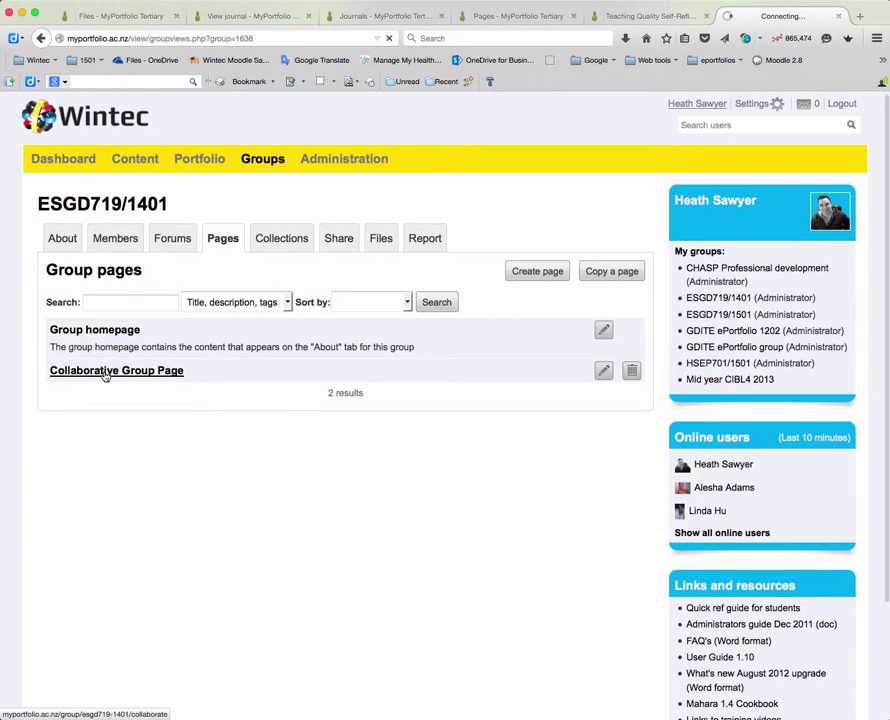